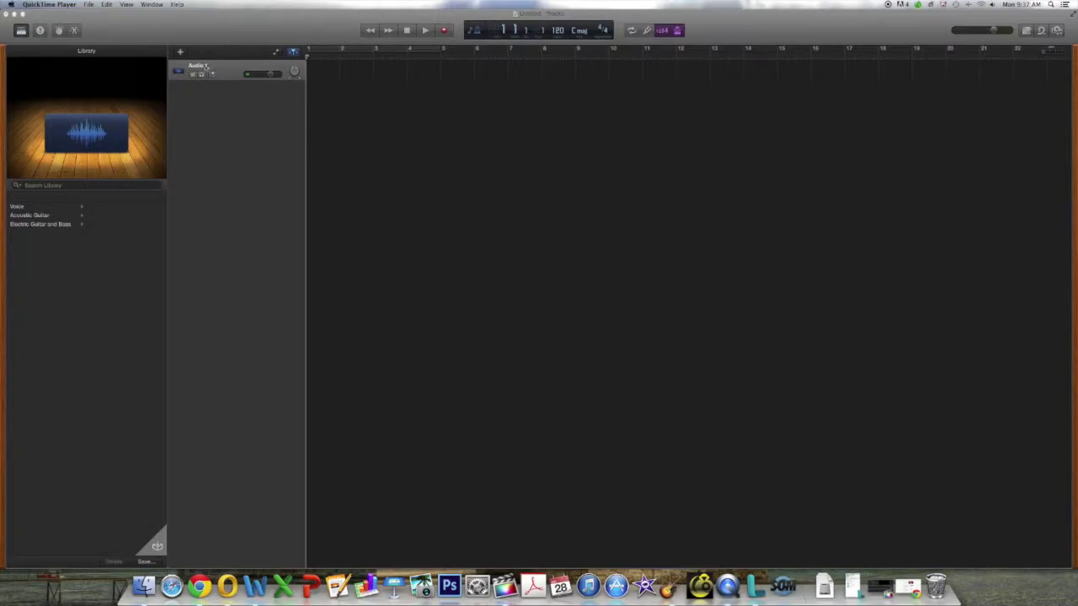
Step: Rename the Audio 1 track as Finger Snap
click(206, 70)
double_click(205, 69)
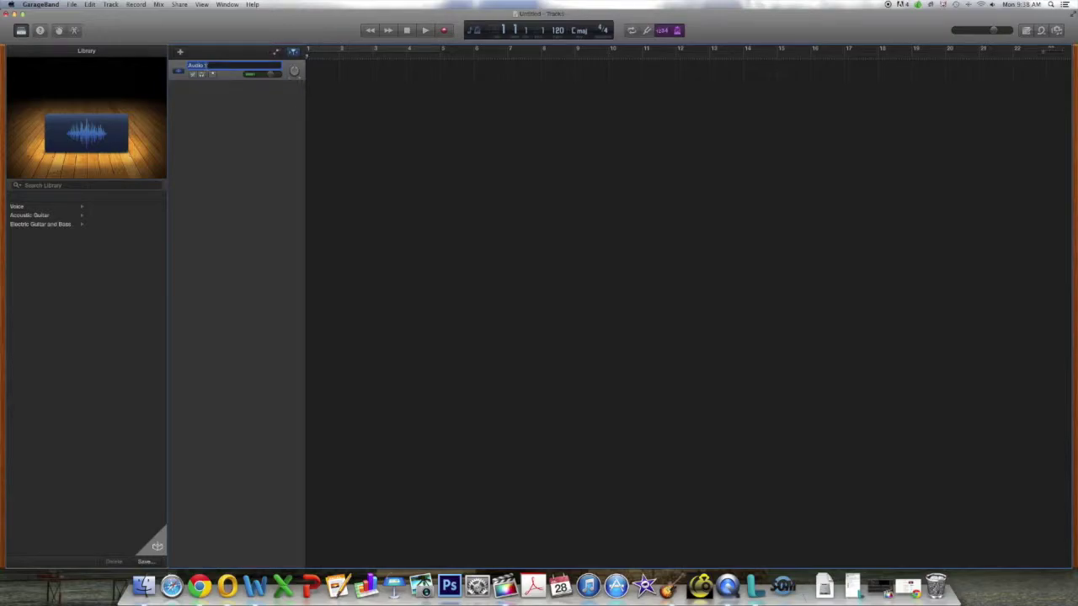
text(Flisper Bru)
key(Return)
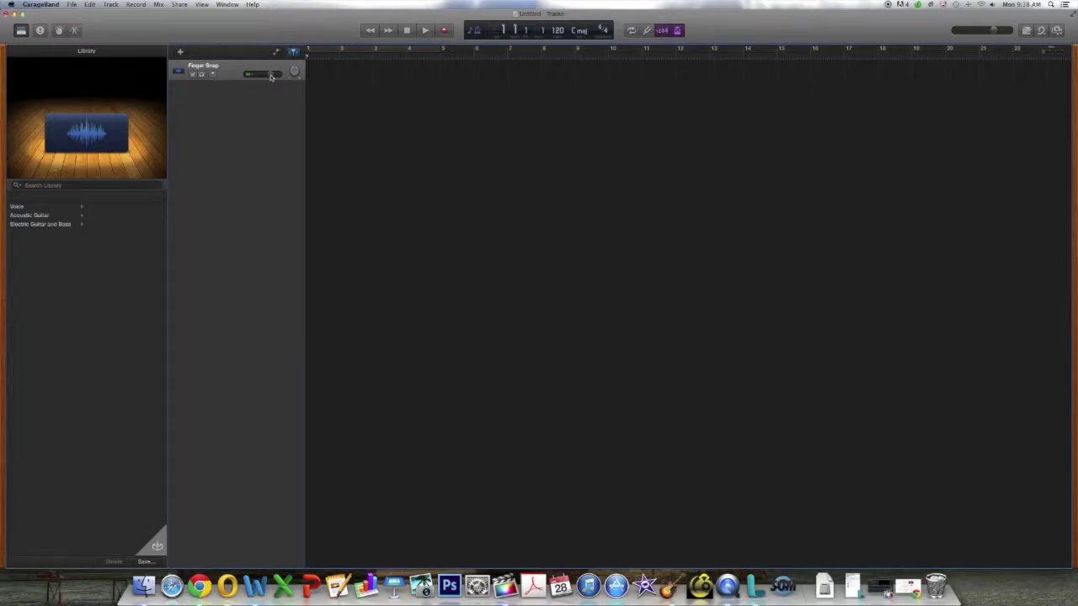
Step: Raise the Finger Snap track's volume slightly and adjust its pan knob
mouse_move(271, 77)
mouse_down()
mouse_move(257, 75)
mouse_move(273, 75)
mouse_up()
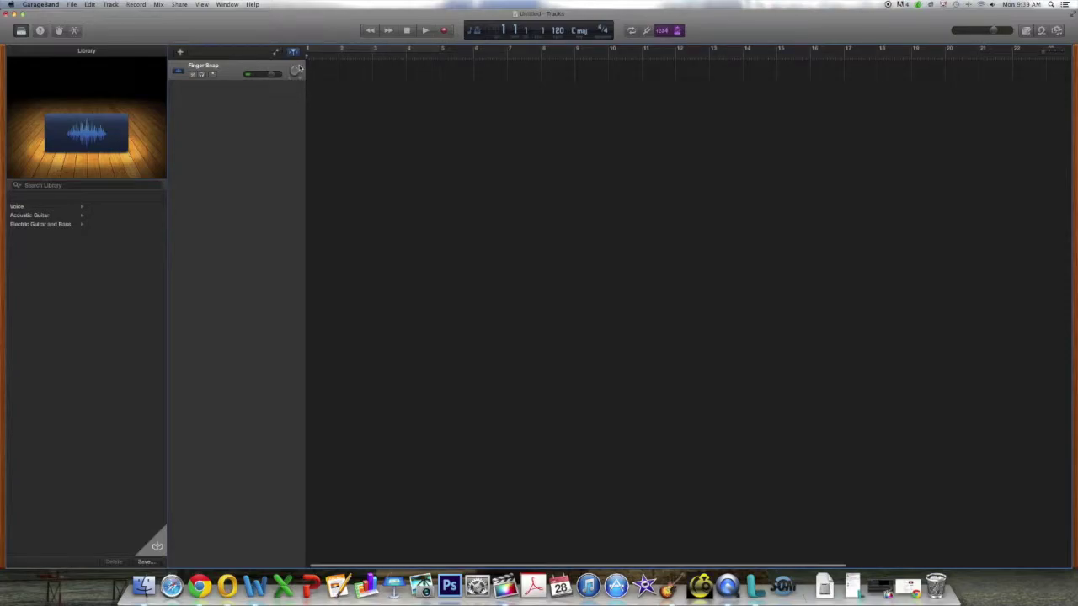
drag(299, 70, 301, 98)
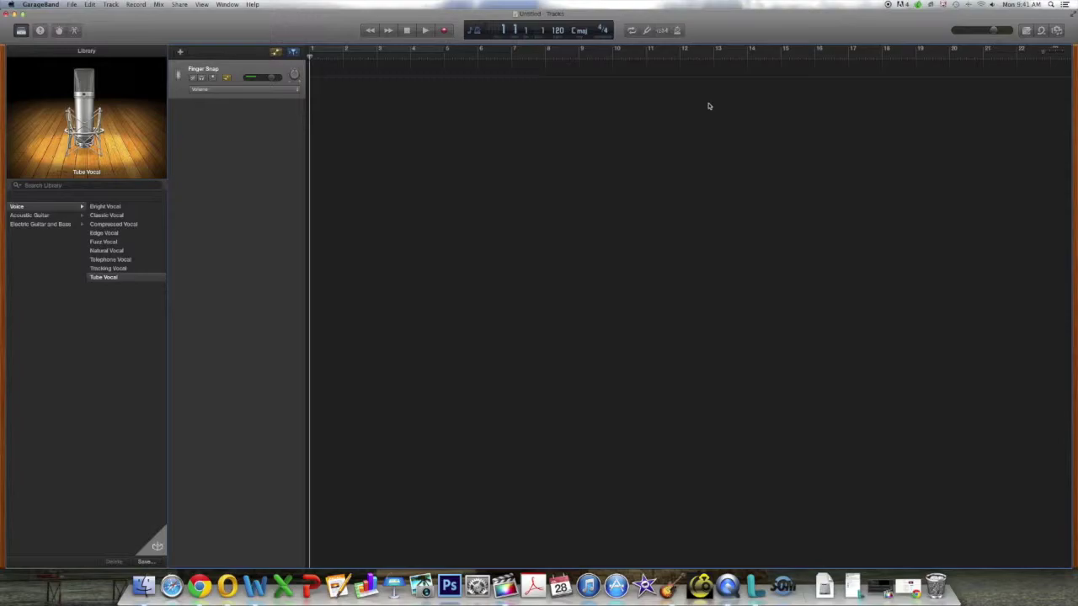
Step: Open the loop browser and preview the 70s Electric Piano 28 and 70s Electric Piano 59 loops
click(1043, 31)
click(1043, 30)
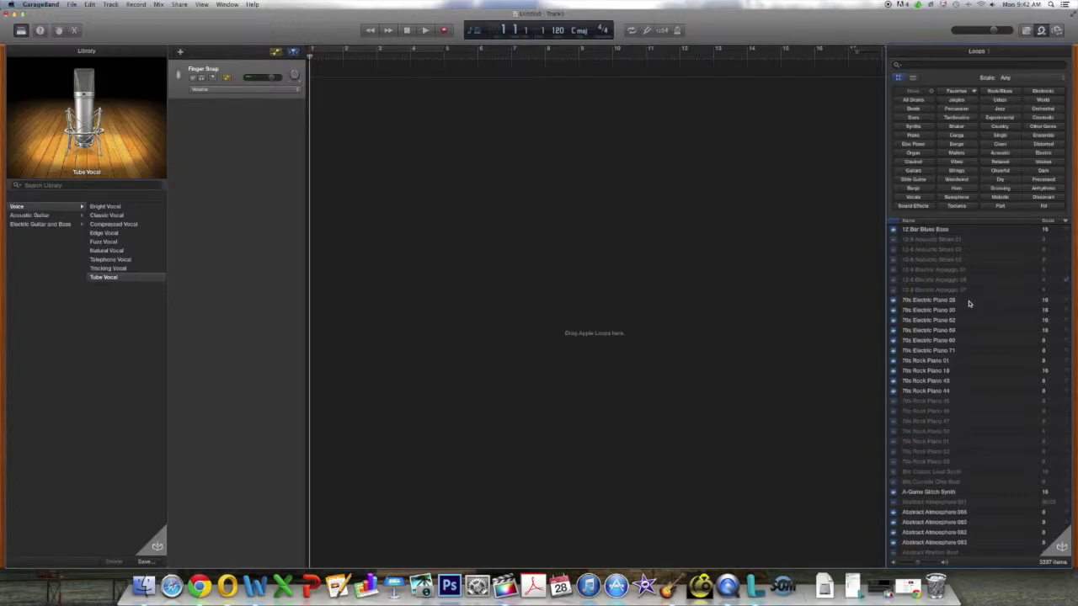
scroll(968, 303, down, 1)
click(968, 298)
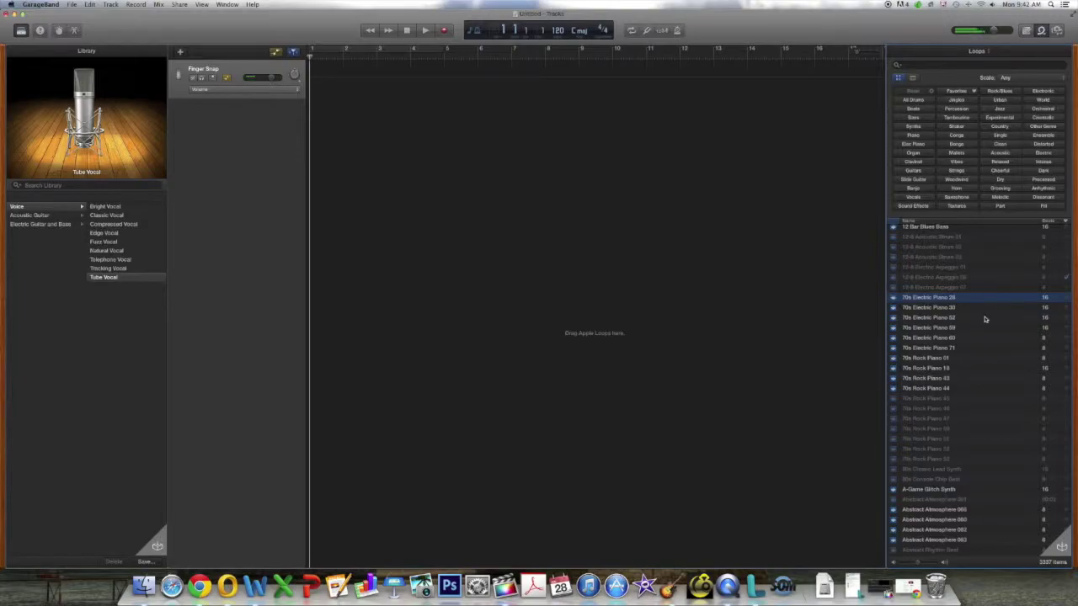
click(975, 329)
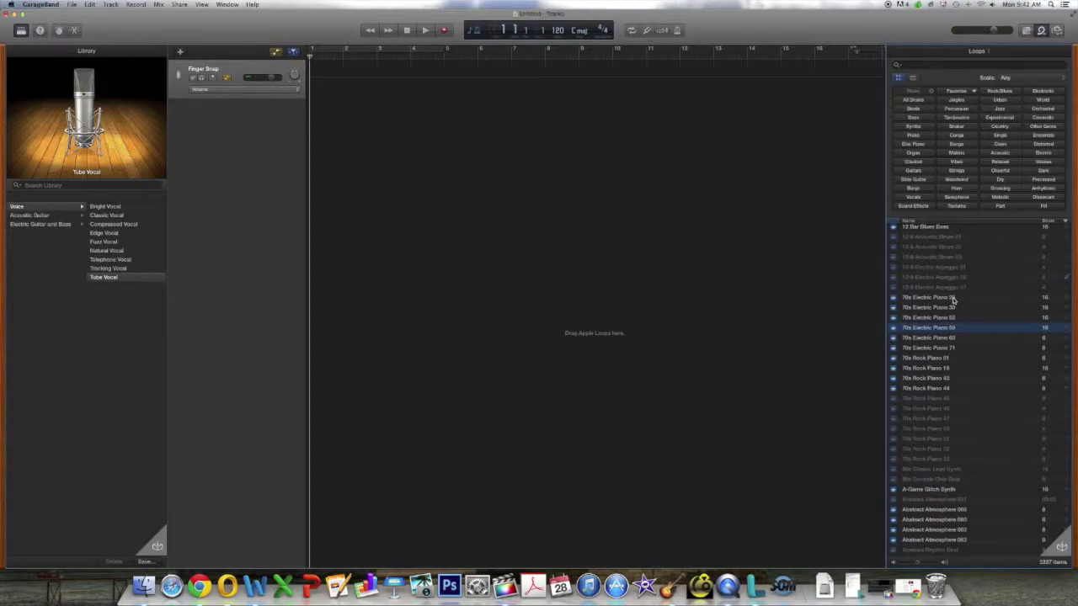
Step: Add the 70s Electric Piano 28 loop as a new track and move its region to start at bar 1
click(953, 299)
drag(952, 299, 481, 296)
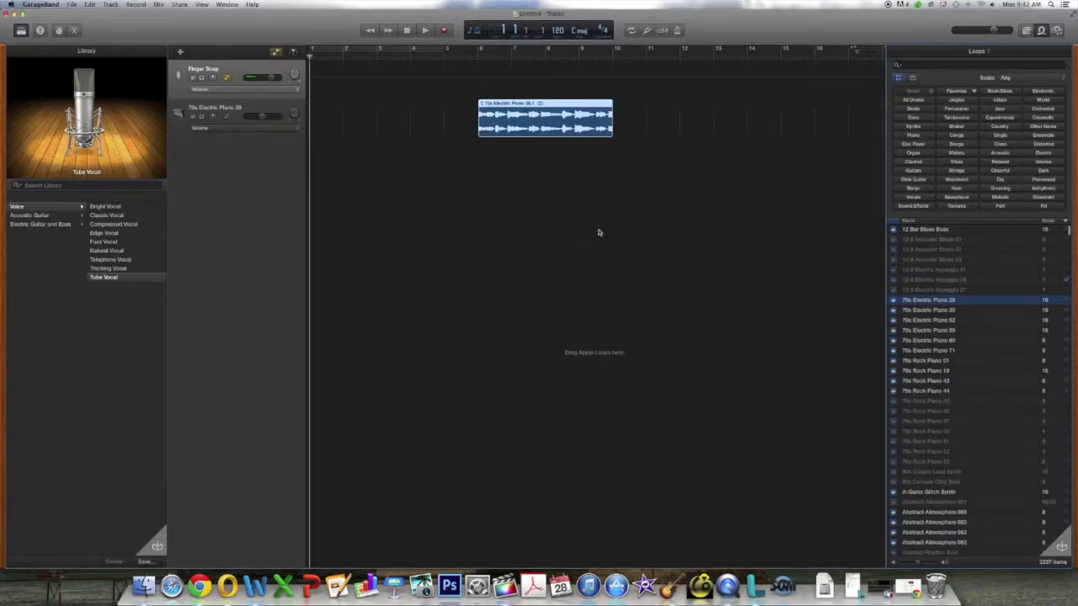
drag(523, 104, 345, 102)
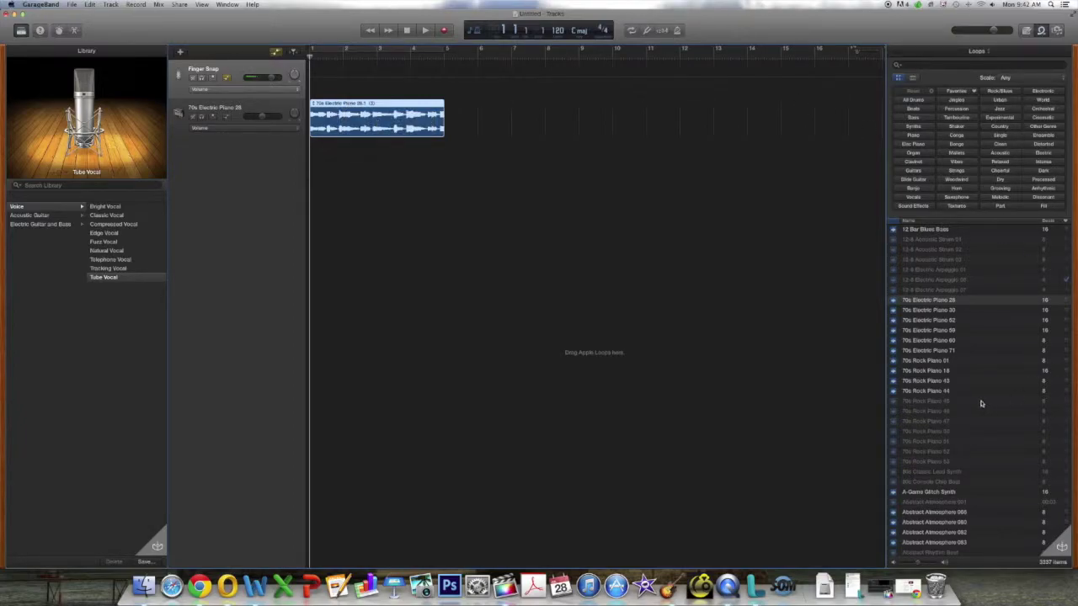
Step: Preview the Academy All loop and add it as a new track with its region starting at bar 1
scroll(978, 404, down, 3)
scroll(977, 403, down, 8)
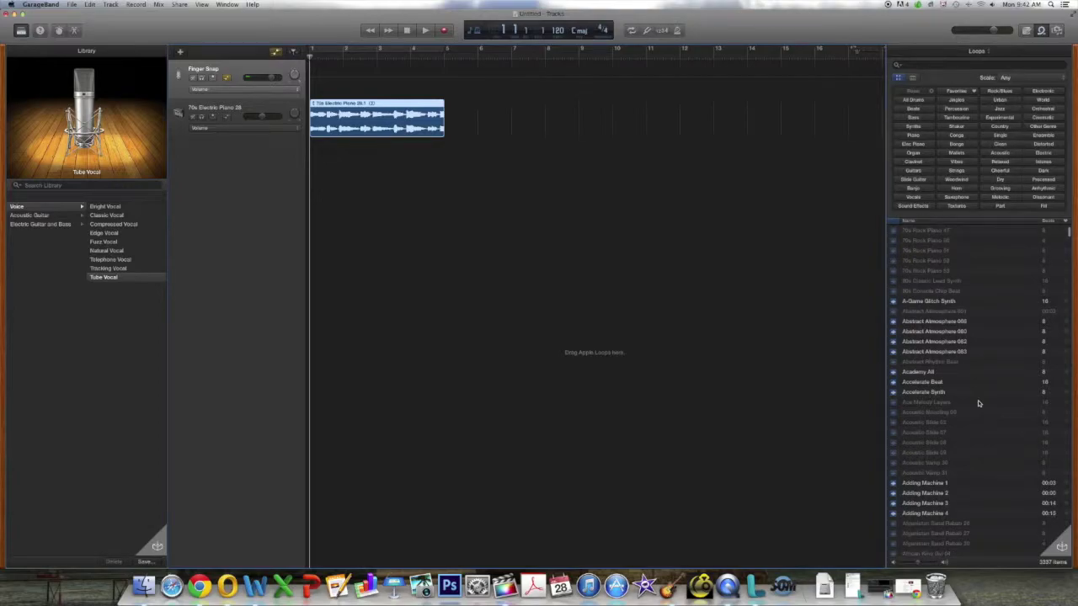
click(946, 373)
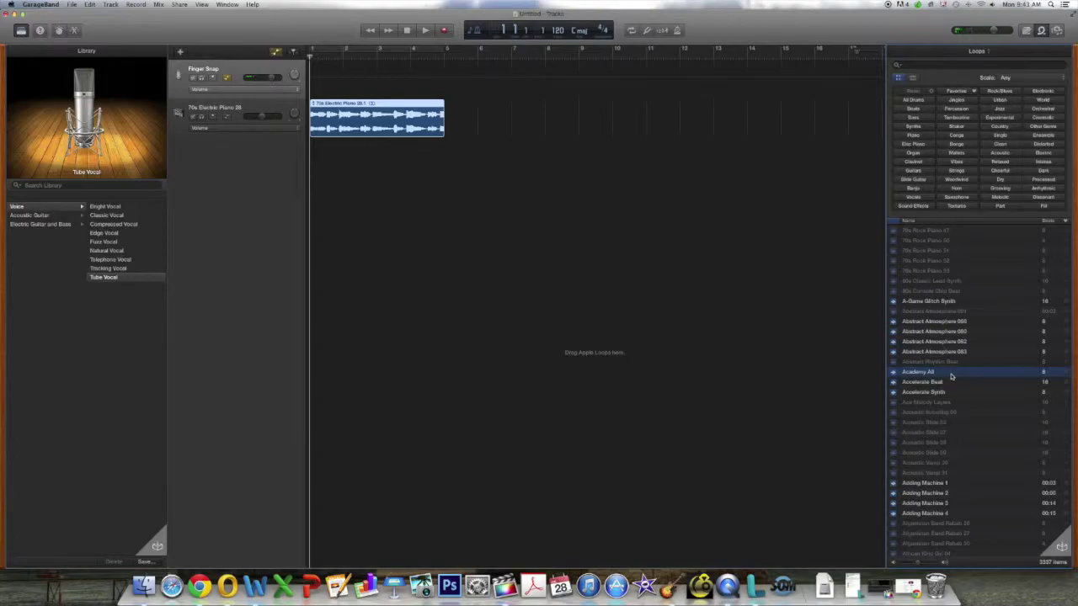
click(951, 376)
drag(951, 376, 580, 353)
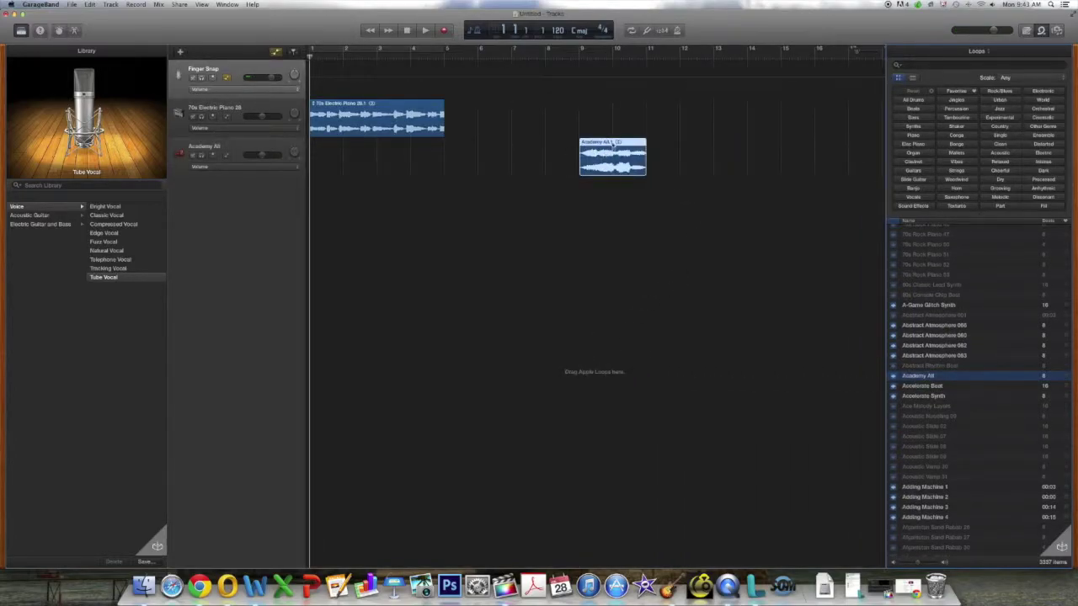
drag(614, 144, 344, 143)
Step: Preview the Airplane Jet Fighter In Flight 1 sound effect and add it as a new track starting just after bar 1
scroll(974, 419, down, 5)
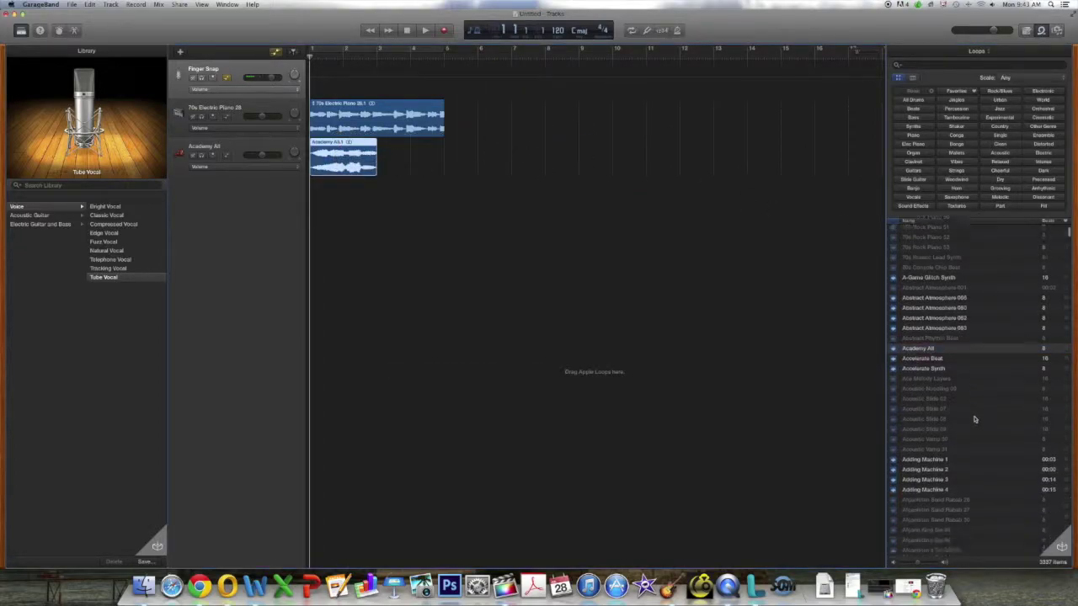
scroll(974, 419, down, 6)
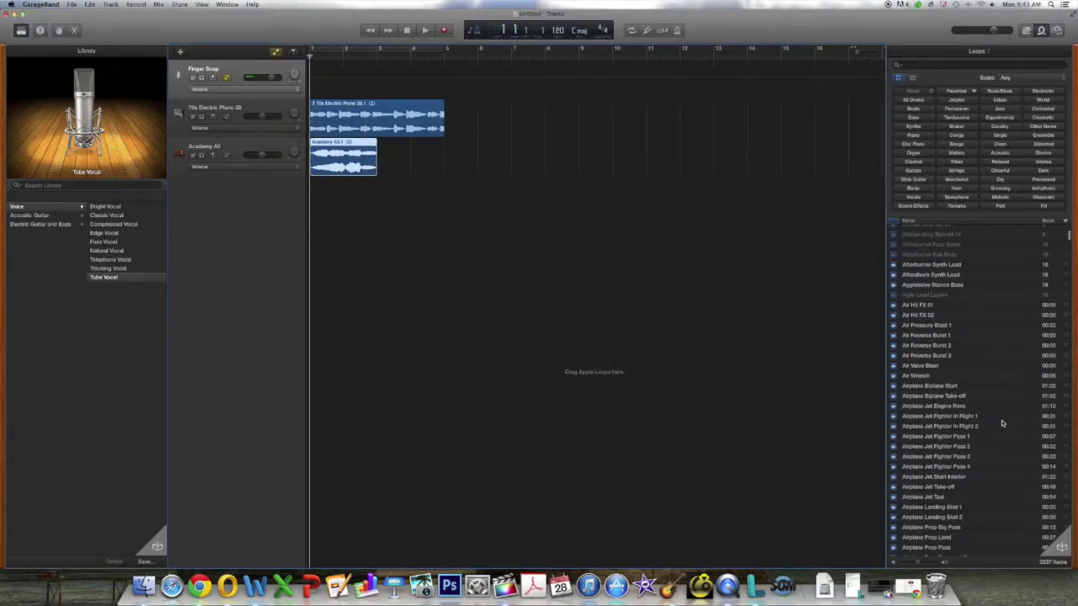
scroll(974, 419, down, 1)
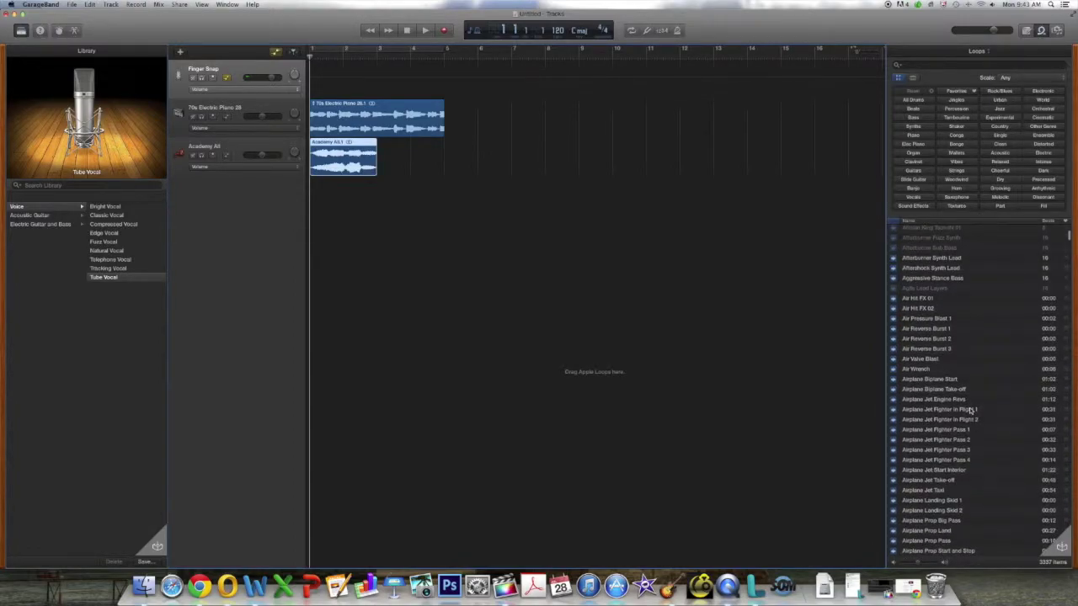
click(970, 409)
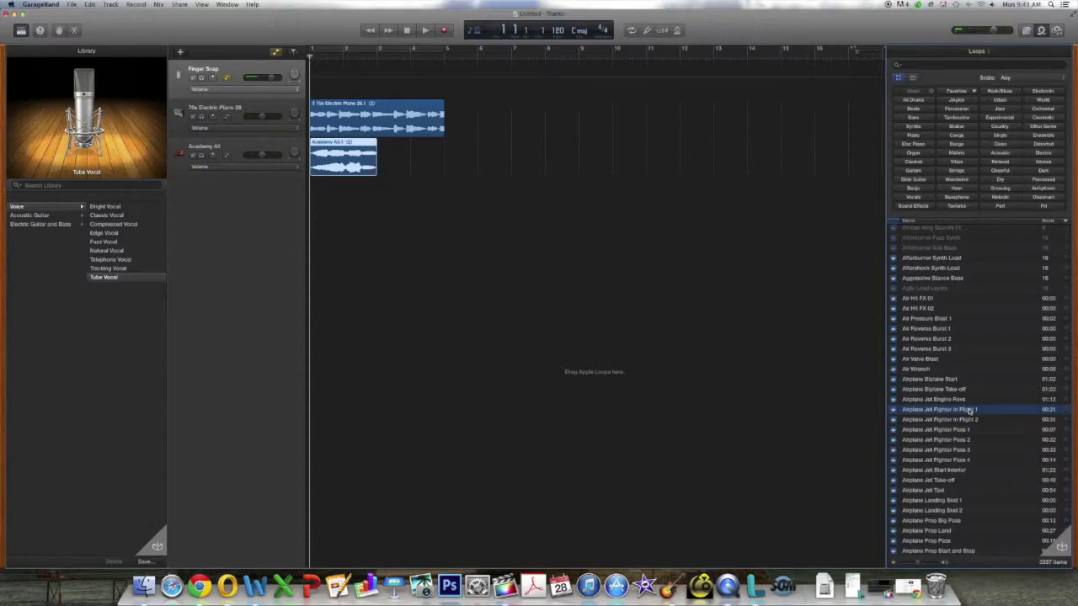
drag(970, 409, 357, 226)
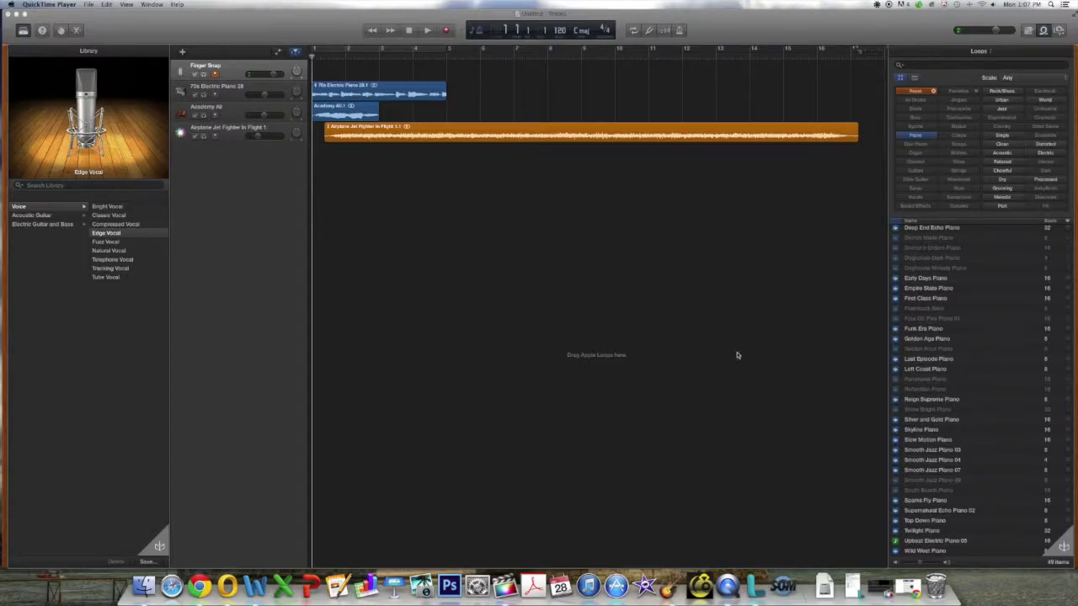
Step: Loop the 70s Electric Piano 28 region out to about bar 14
click(344, 87)
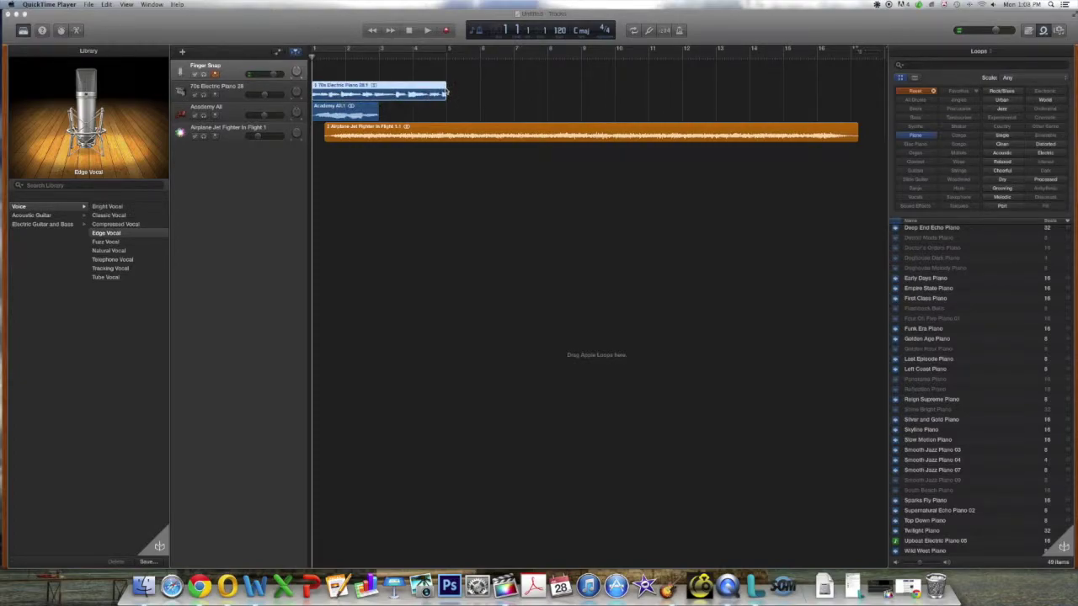
click(445, 90)
drag(445, 89, 749, 96)
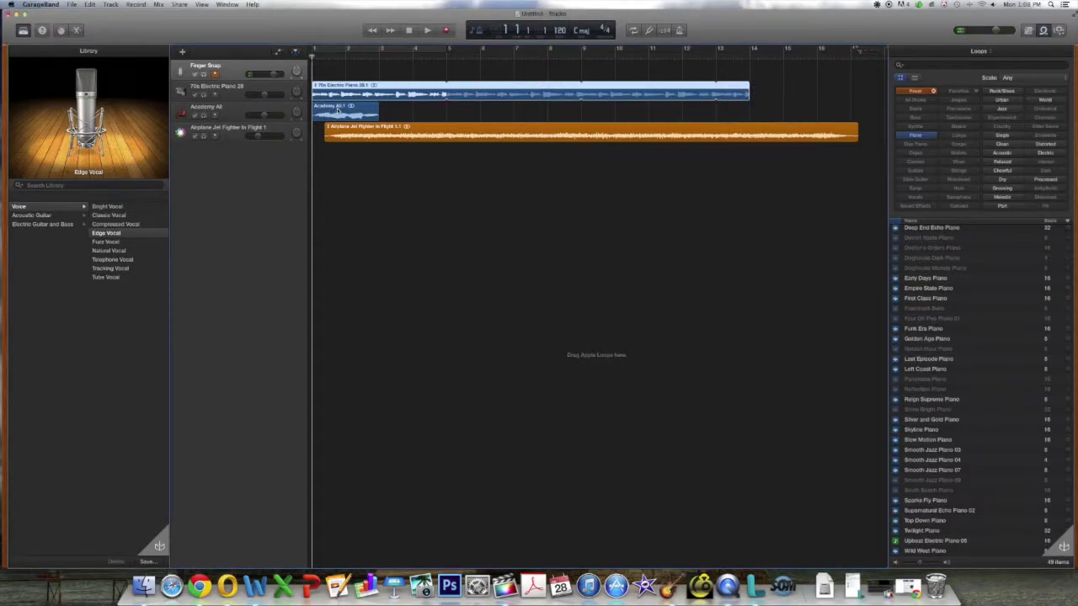
Step: Move the Academy All region to start at bar 5 and loop it out to bar 29
drag(337, 110, 744, 115)
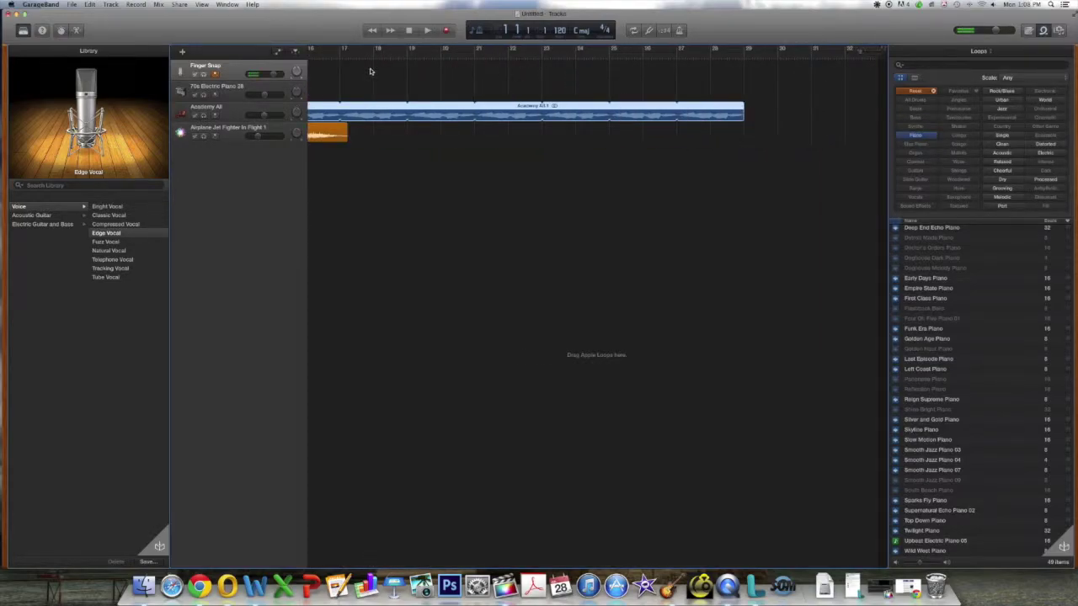
scroll(369, 72, left, 10)
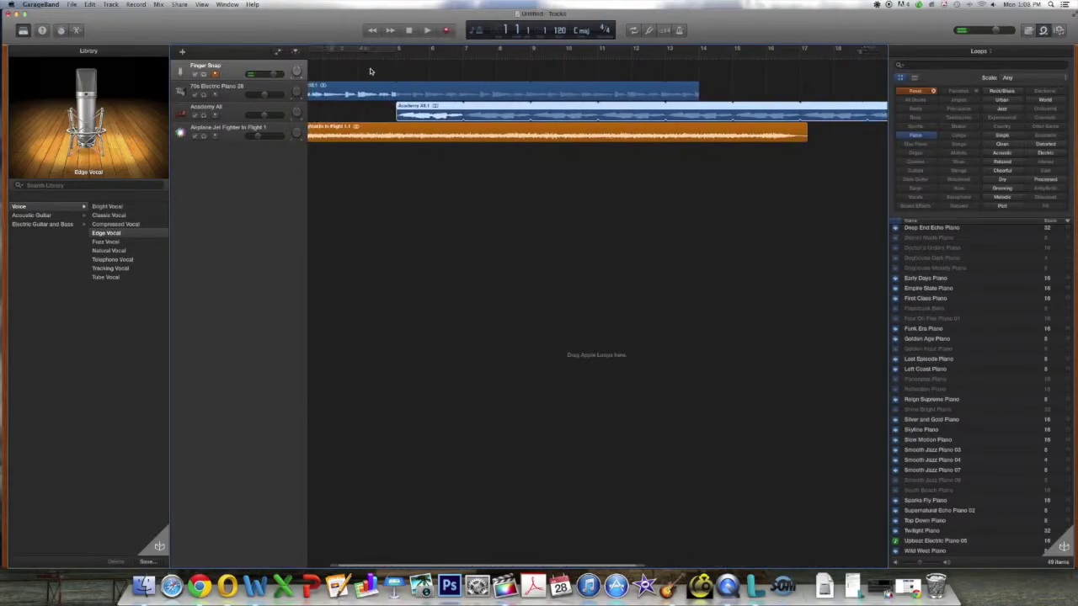
scroll(369, 72, left, 4)
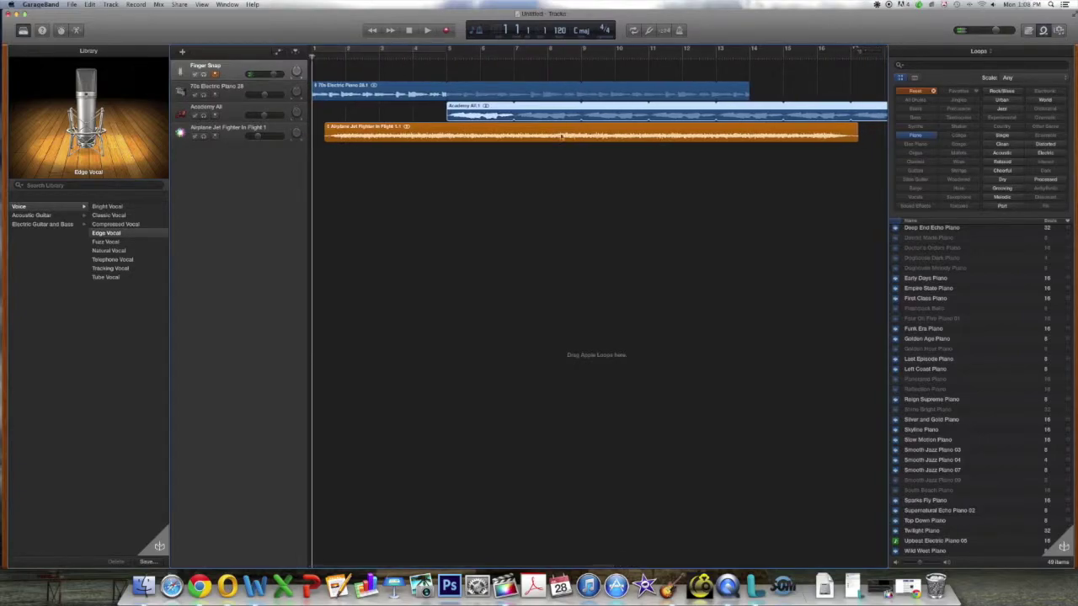
Step: Move the Airplane Jet Fighter In Flight 1 region to start between bars 17 and 18
drag(484, 127, 776, 135)
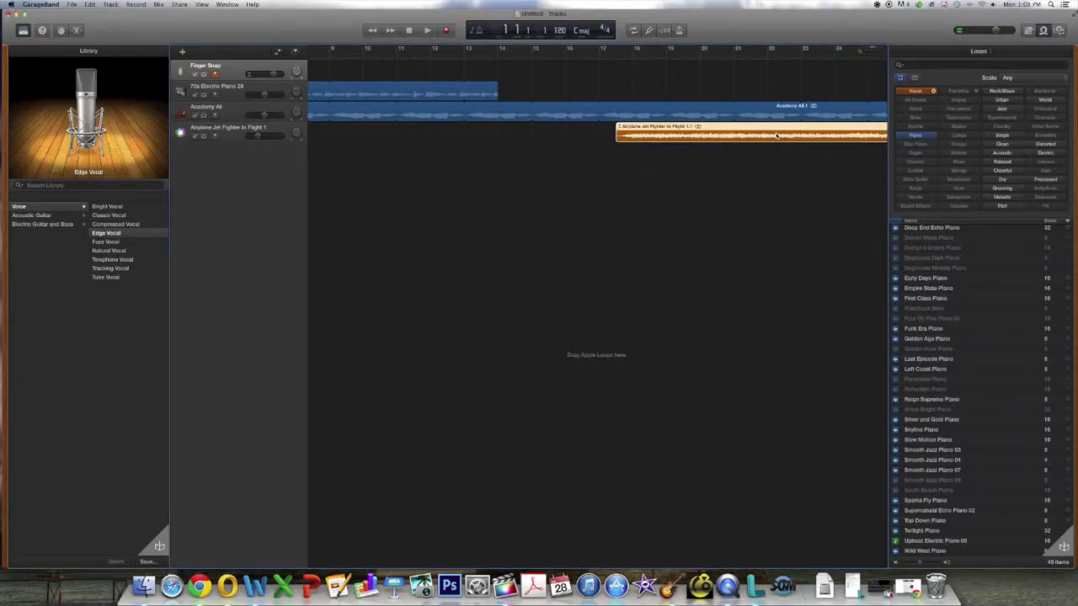
scroll(816, 154, right, 10)
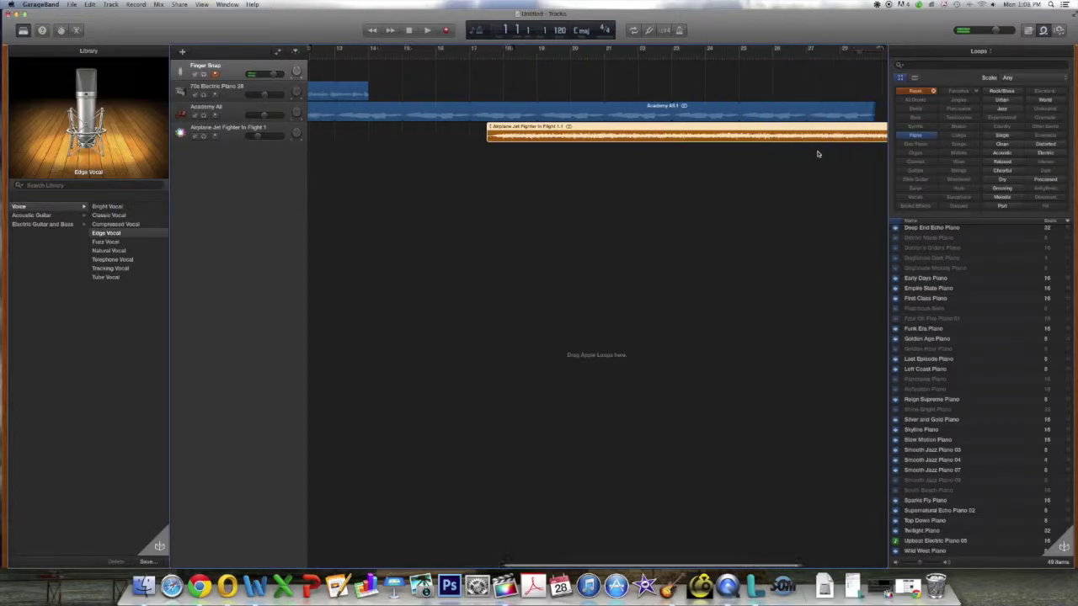
Step: Play the arrangement from the beginning to hear how the loops overlap
scroll(817, 153, left, 15)
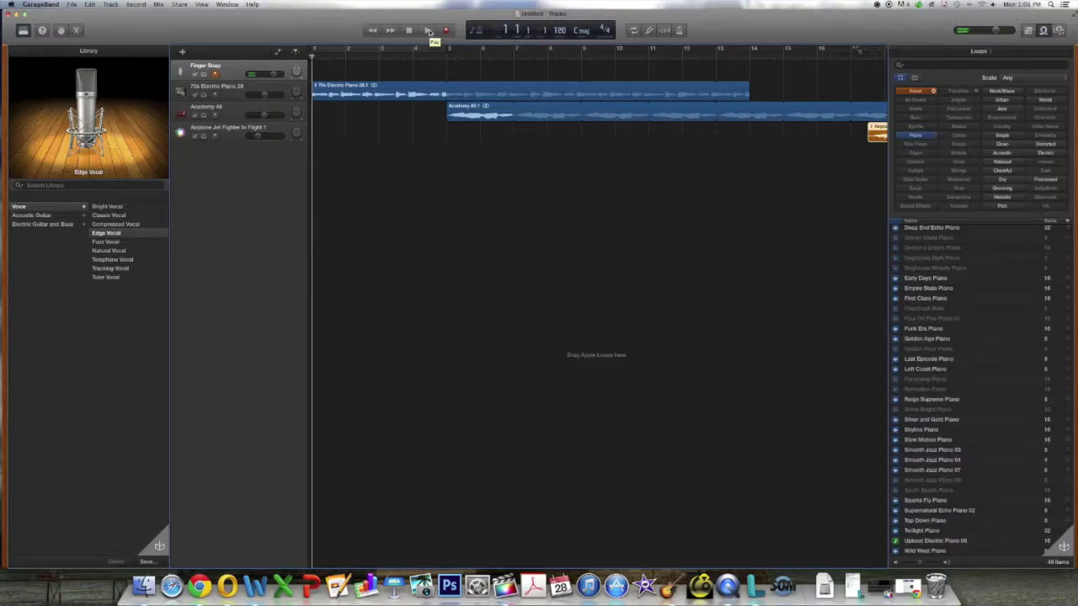
click(428, 30)
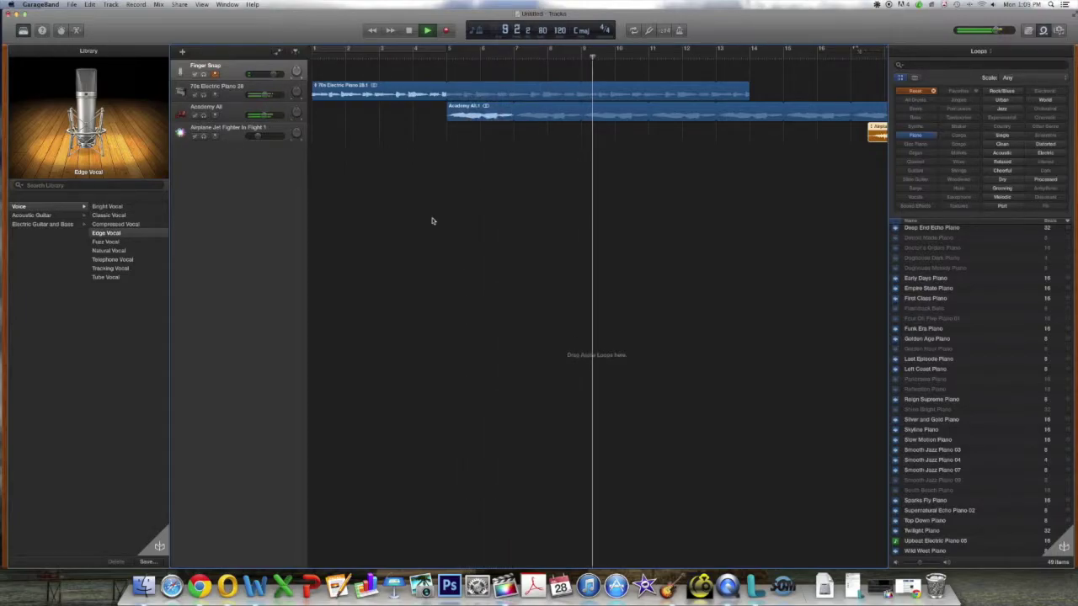
scroll(432, 220, right, 1)
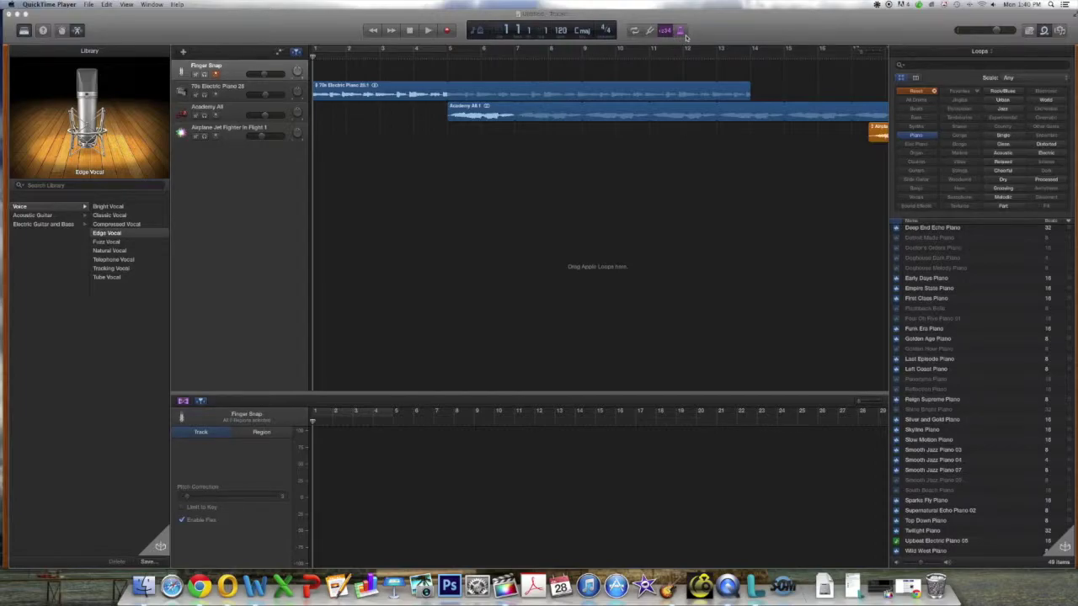
Step: Record finger snaps on the Finger Snap track up to about bar 19 and play the recording back from the start
click(448, 31)
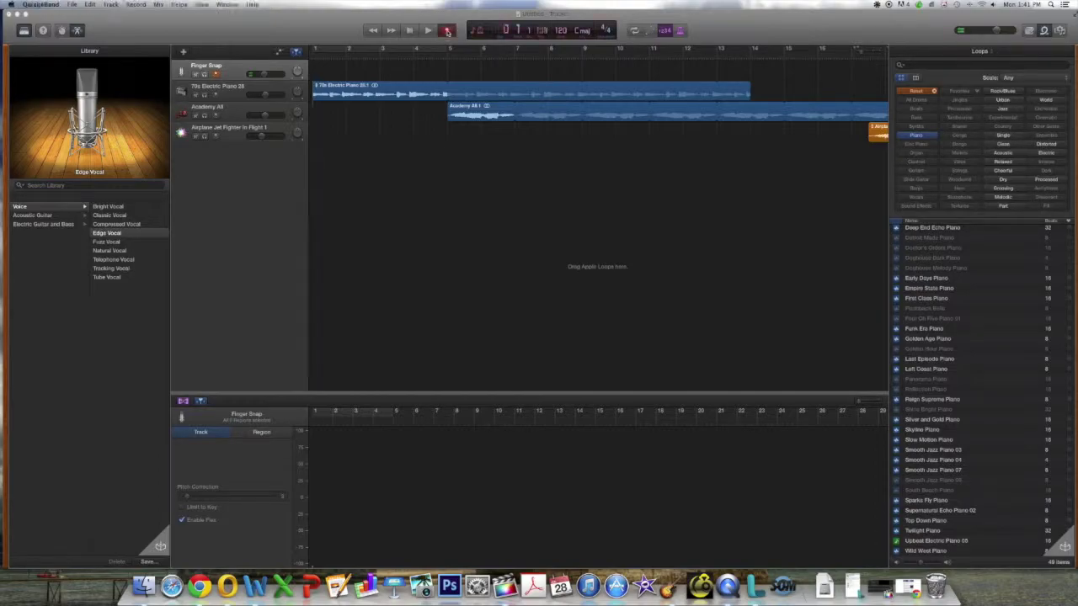
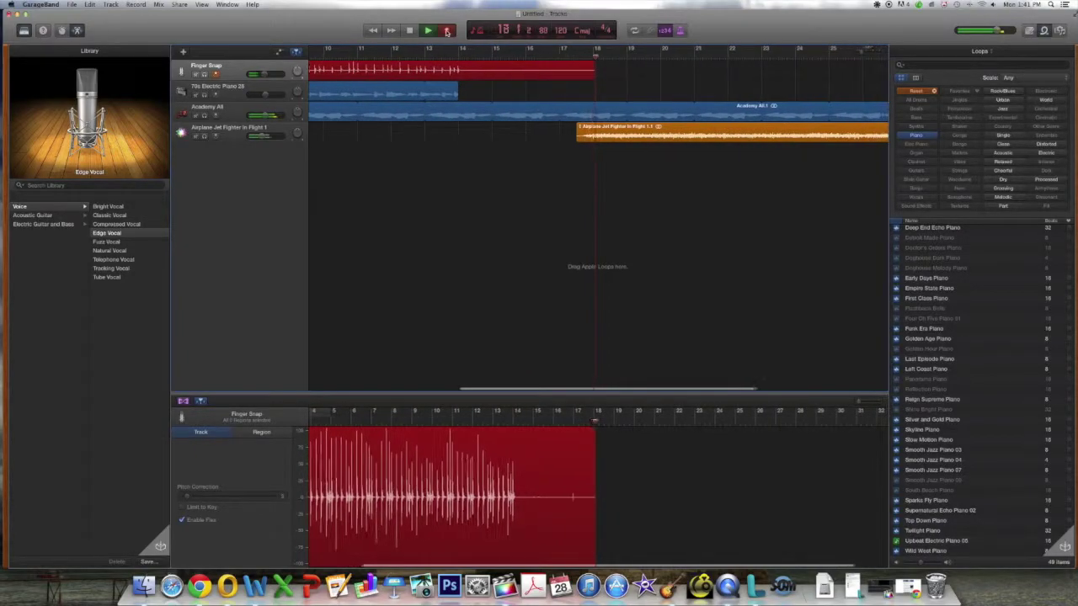
click(410, 30)
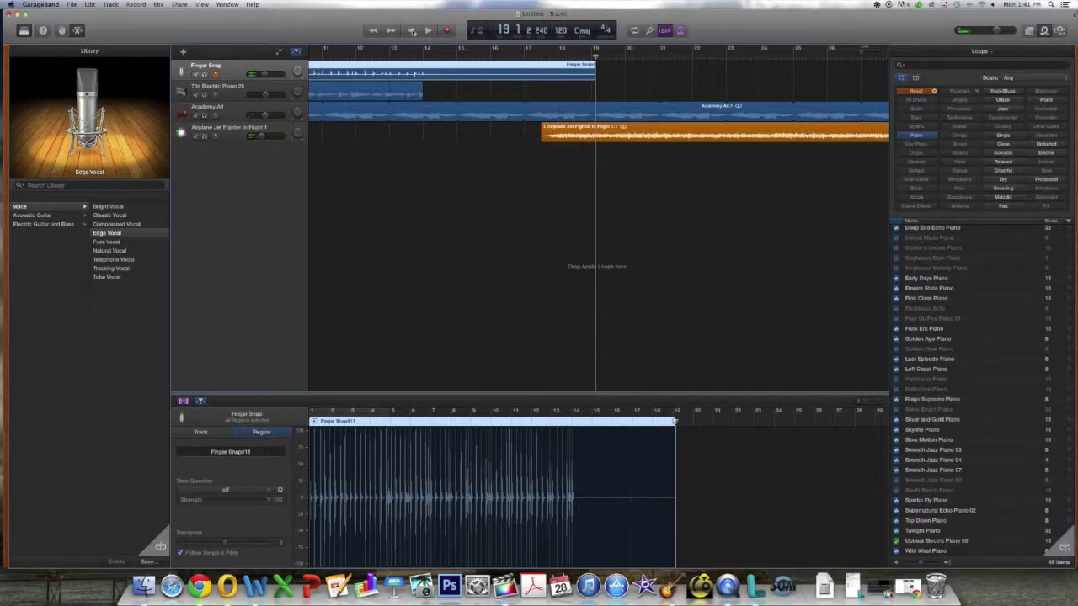
click(411, 31)
key(space)
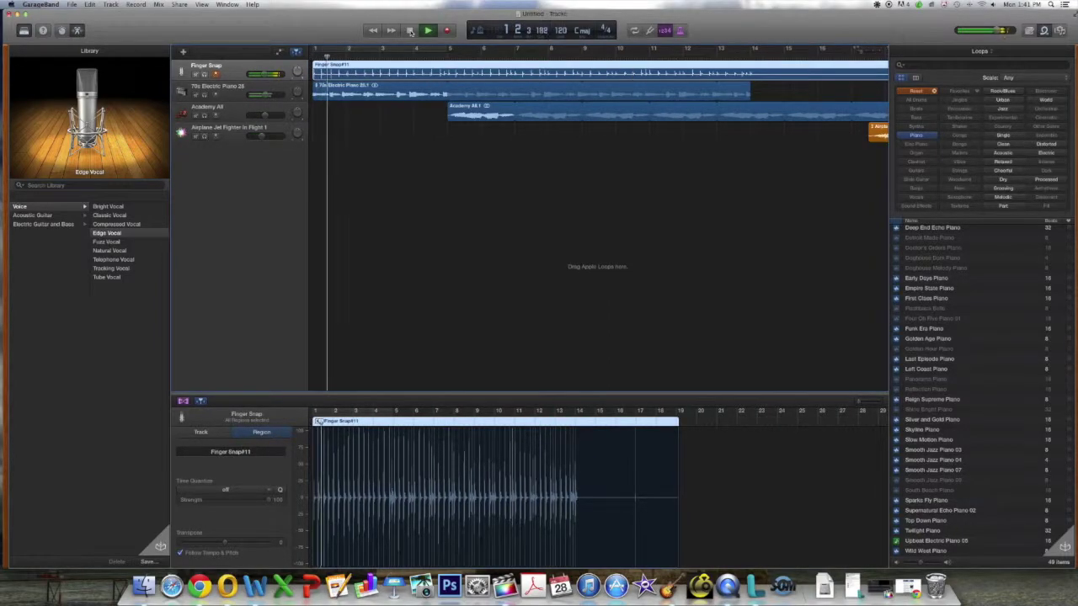